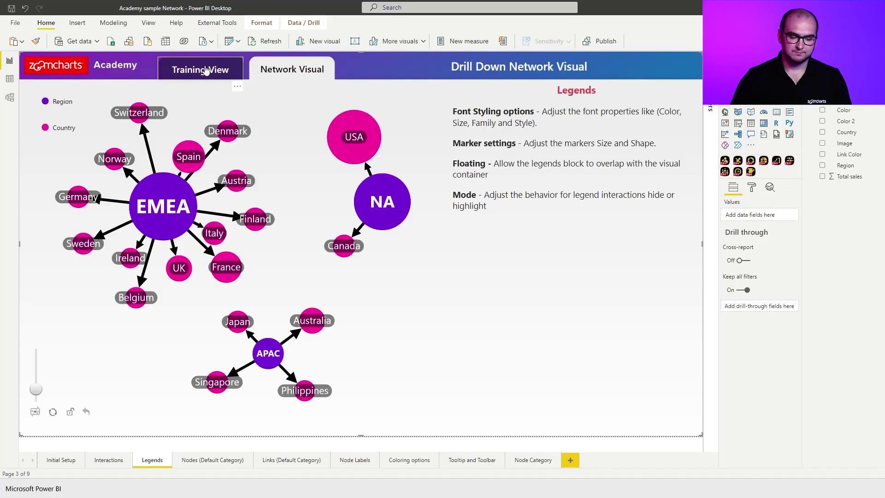
On the Training View canvas, add a Drill Down Network PRO visual and enlarge it.
{"action": "left_click", "coordinate": [206, 70]}
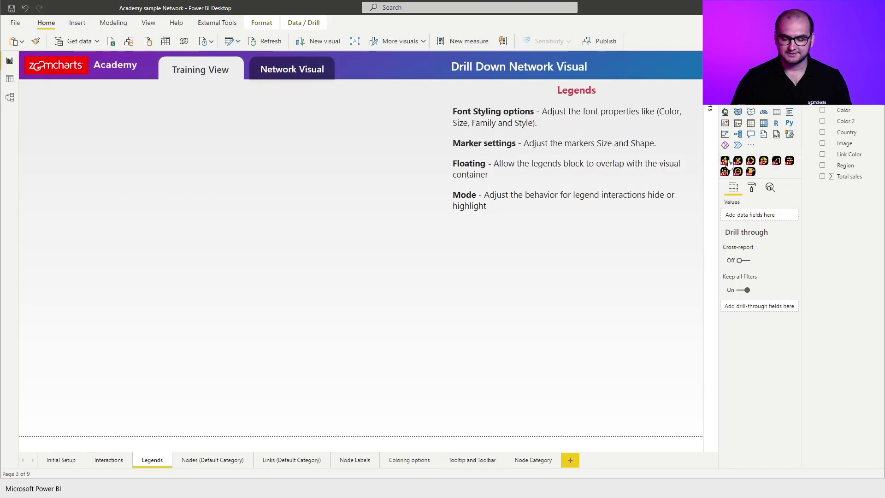
{"action": "left_click", "coordinate": [724, 161]}
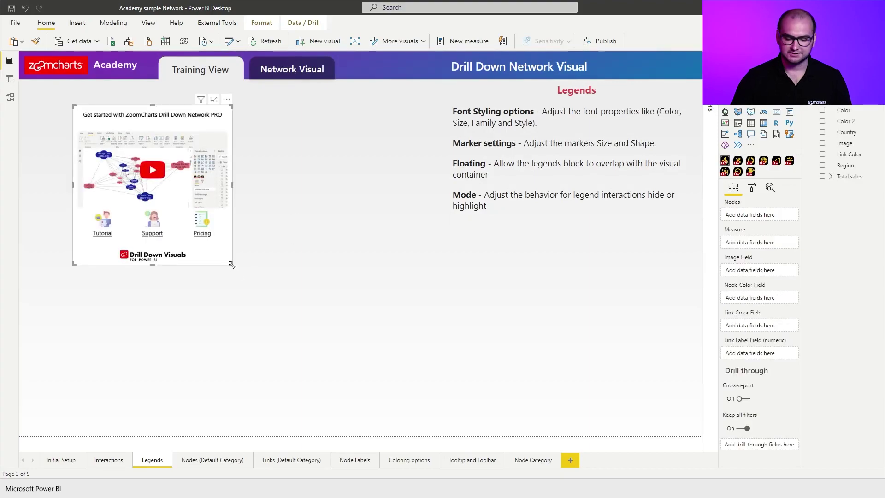
{"action": "left_click_drag", "start_coordinate": [233, 265], "coordinate": [439, 407]}
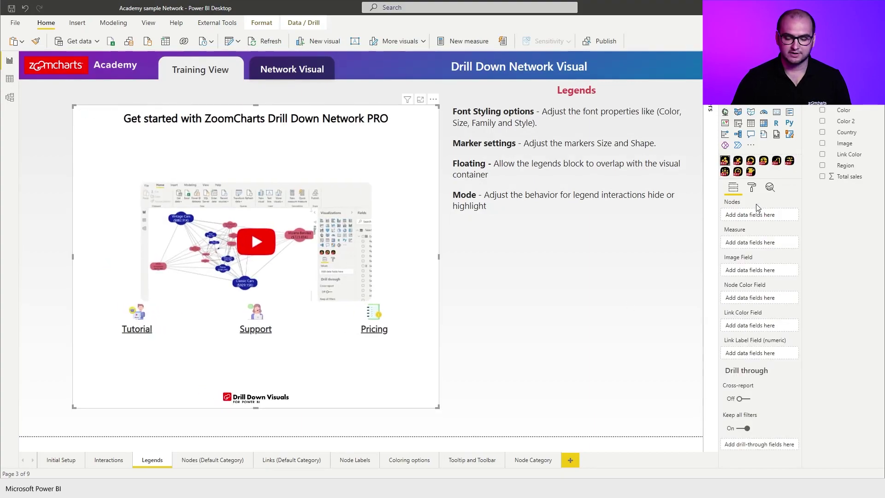
Put Region and Country in Nodes and Total sales in Measure.
{"action": "left_click", "coordinate": [752, 188]}
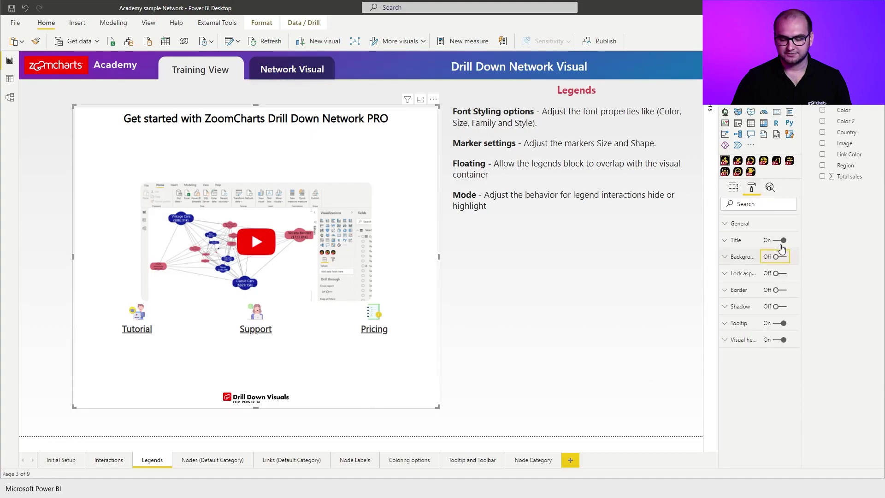
{"action": "left_click", "coordinate": [733, 187]}
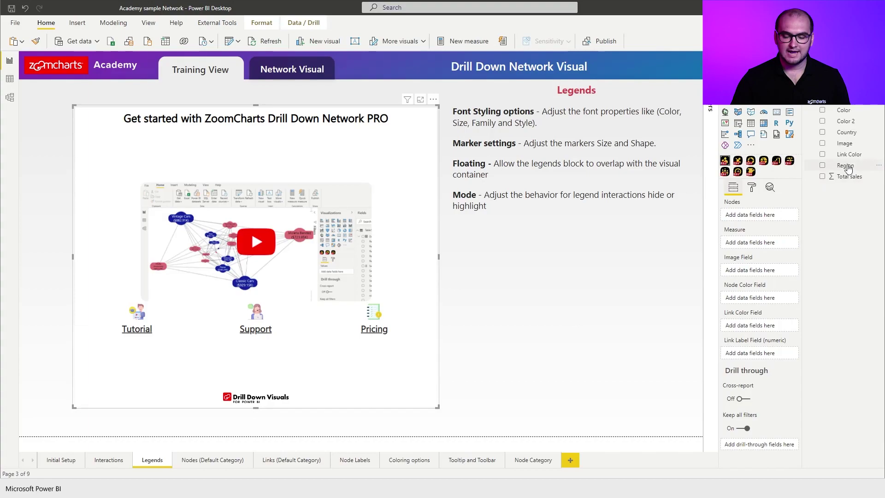
{"action": "left_click_drag", "start_coordinate": [845, 165], "coordinate": [776, 222]}
{"action": "left_click_drag", "start_coordinate": [843, 177], "coordinate": [758, 259]}
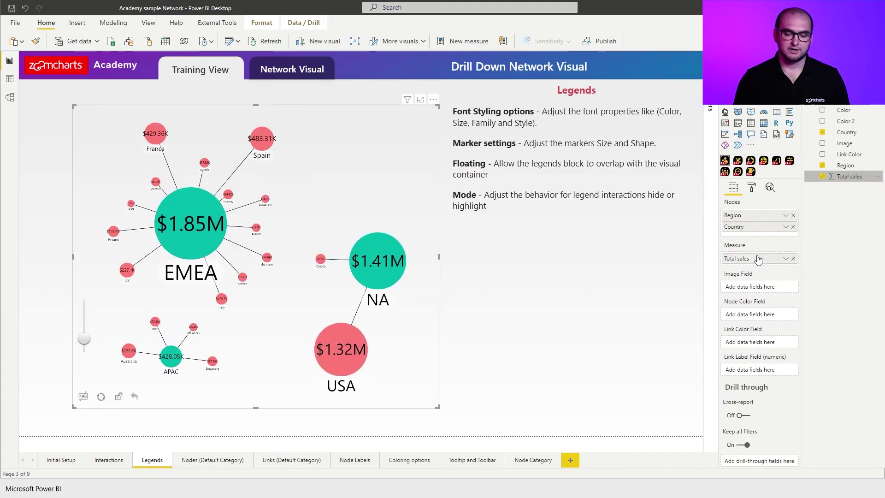
Turn the Legend on in the Format pane and expand its settings.
{"action": "left_click", "coordinate": [751, 188]}
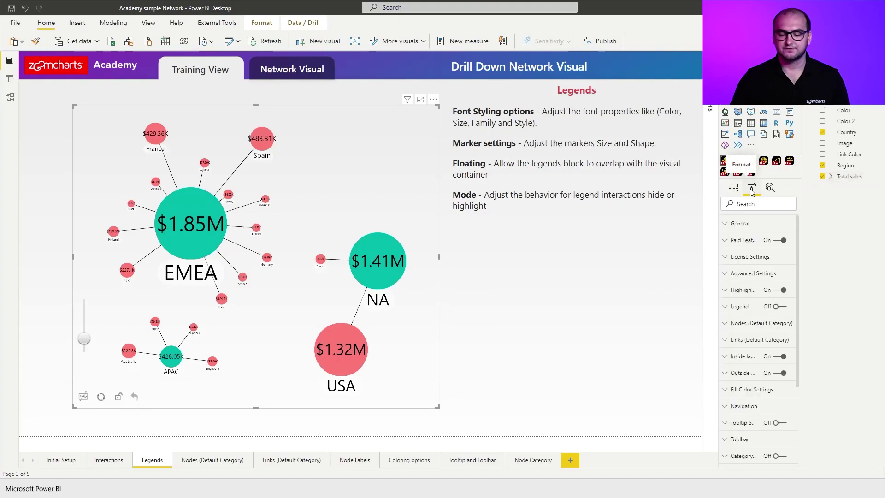
{"action": "scroll", "coordinate": [776, 270], "scroll_direction": "down", "scroll_amount": 1}
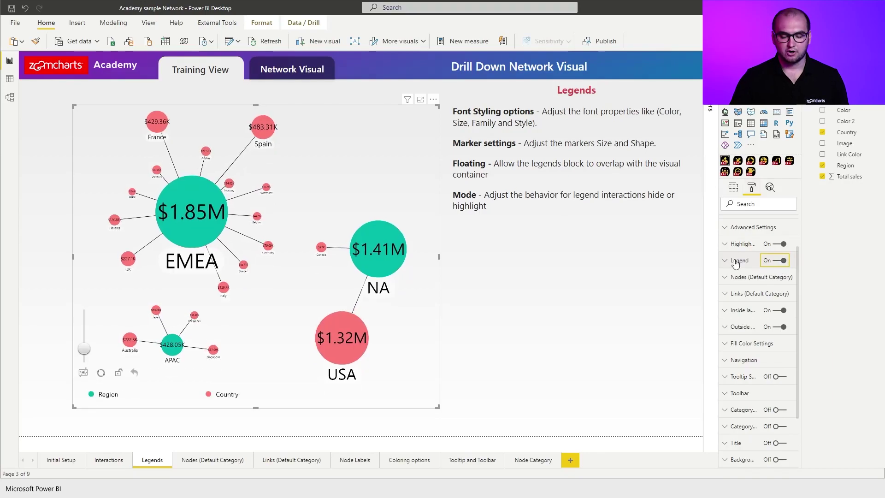
{"action": "left_click", "coordinate": [756, 261]}
{"action": "scroll", "coordinate": [777, 319], "scroll_direction": "down", "scroll_amount": 1}
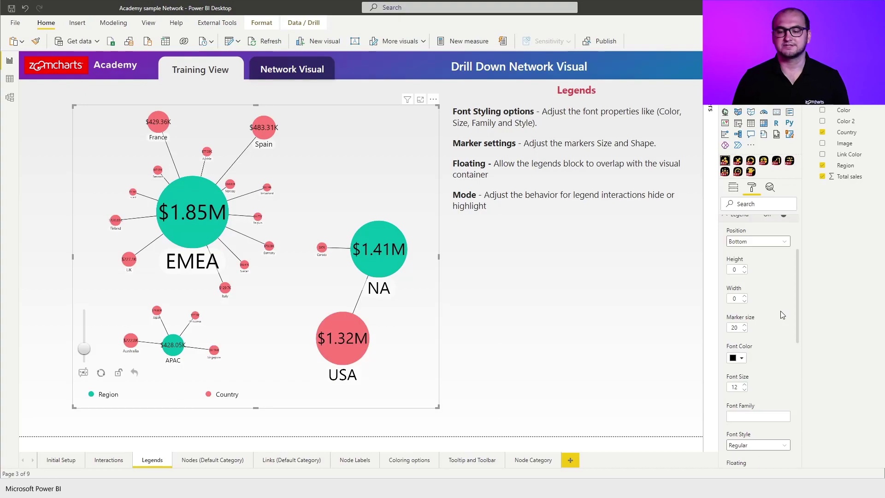
{"action": "left_click", "coordinate": [767, 243]}
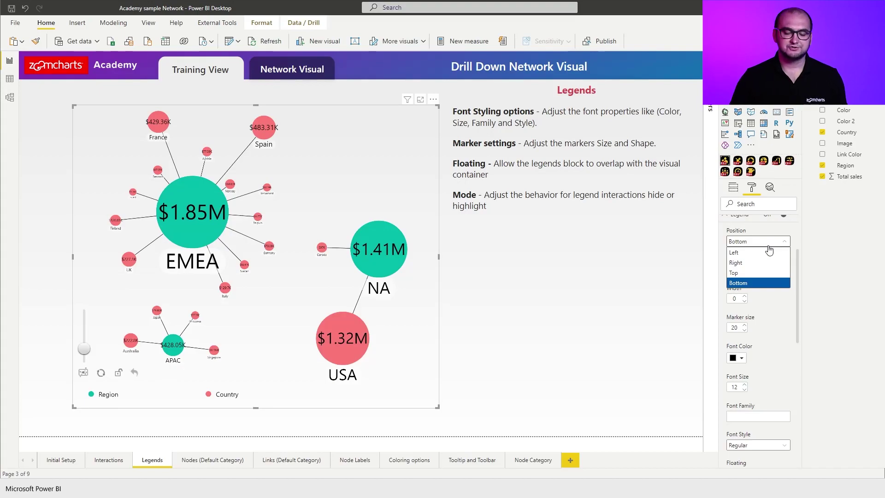
{"action": "left_click", "coordinate": [769, 247]}
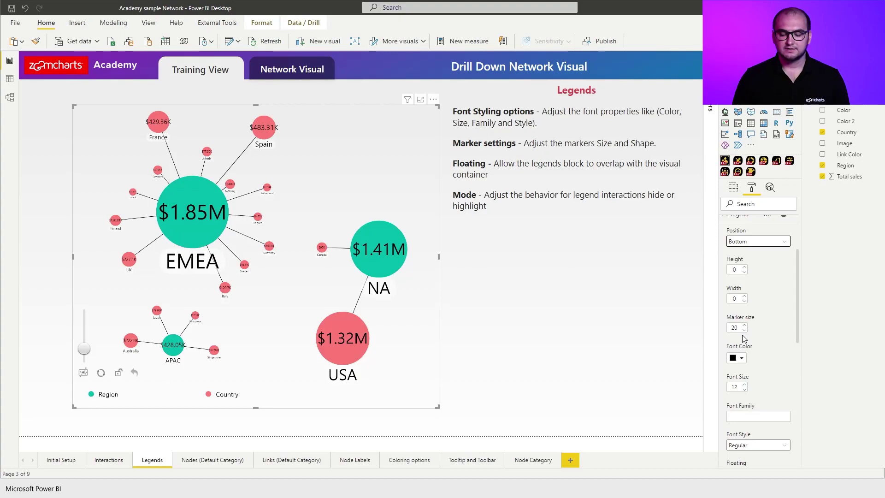
Set the legend's Font Style to Bold and italic.
{"action": "scroll", "coordinate": [741, 334], "scroll_direction": "down", "scroll_amount": 4}
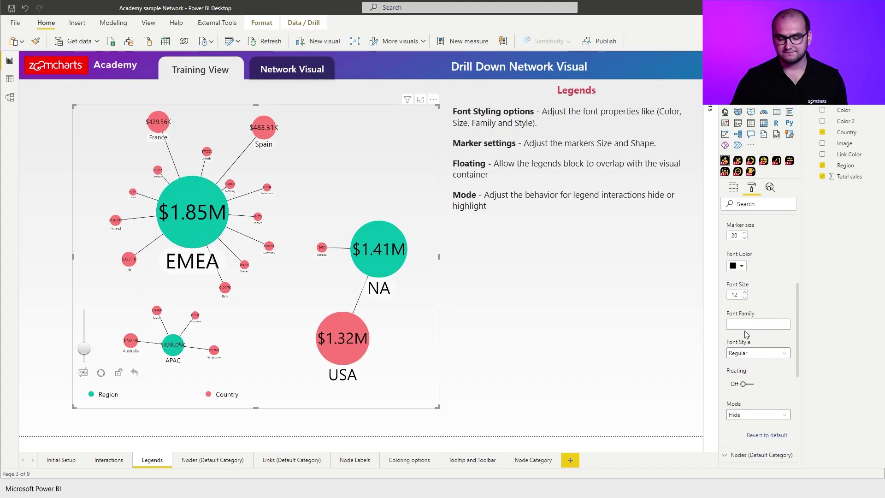
{"action": "left_click", "coordinate": [751, 353]}
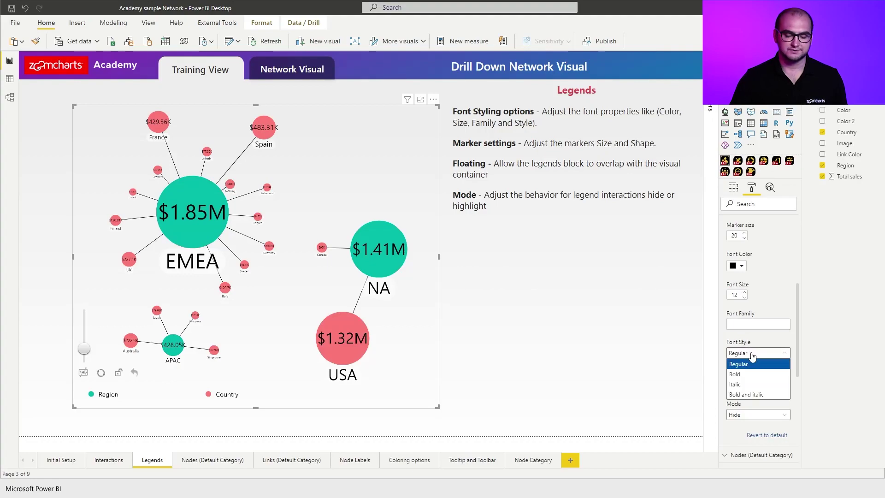
{"action": "left_click", "coordinate": [754, 396]}
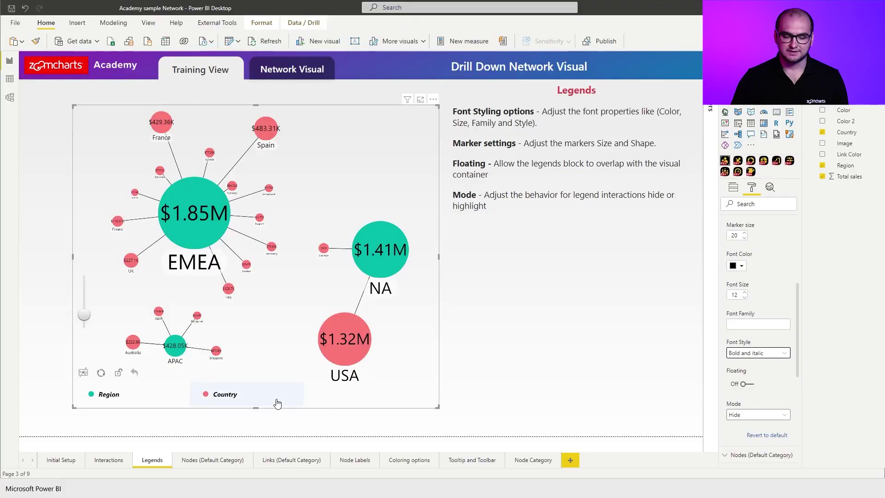
Turn legend Floating on, set Position to Left and Width to 50.
{"action": "left_click", "coordinate": [747, 386]}
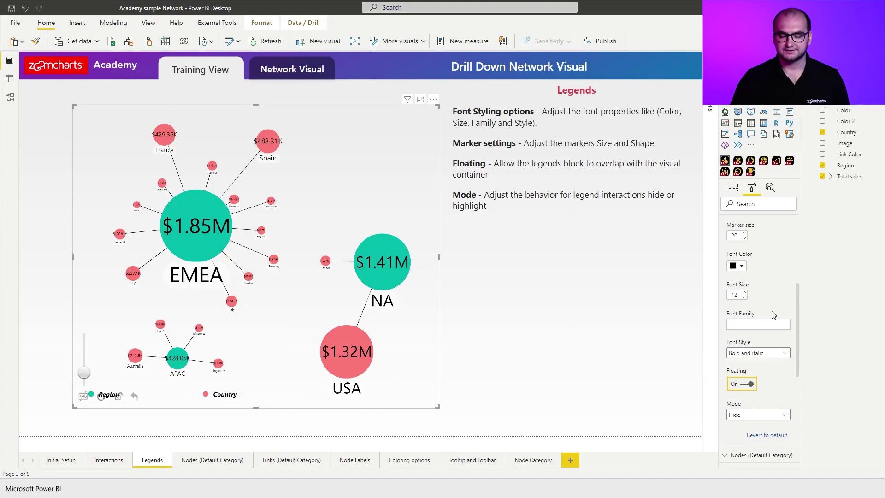
{"action": "scroll", "coordinate": [769, 317], "scroll_direction": "up", "scroll_amount": 1}
{"action": "scroll", "coordinate": [770, 317], "scroll_direction": "up", "scroll_amount": 3}
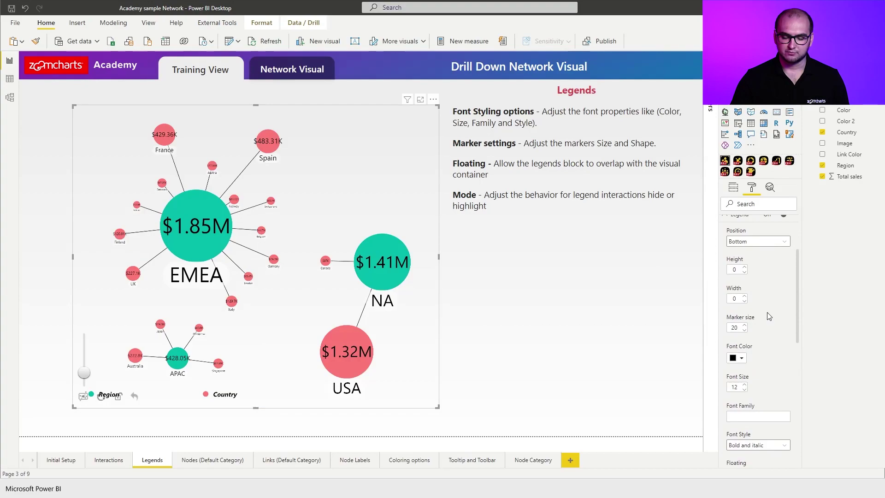
{"action": "left_click", "coordinate": [750, 246]}
{"action": "left_click", "coordinate": [748, 253]}
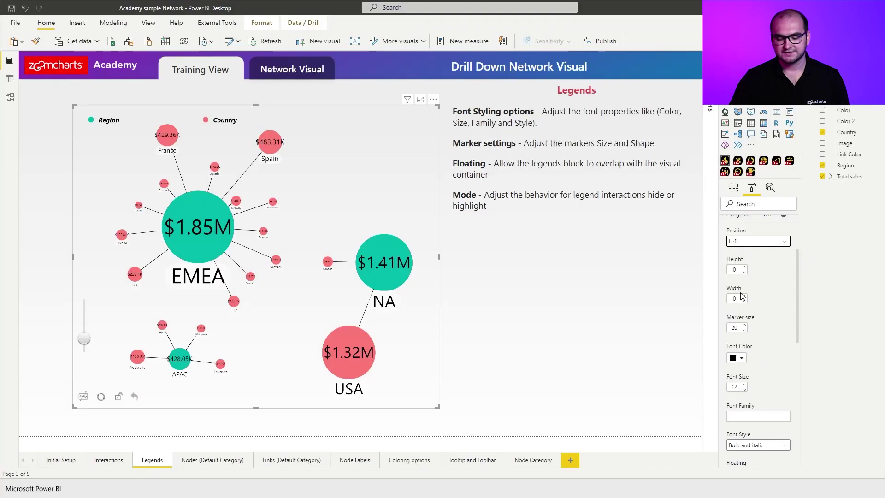
{"action": "double_click", "coordinate": [730, 298]}
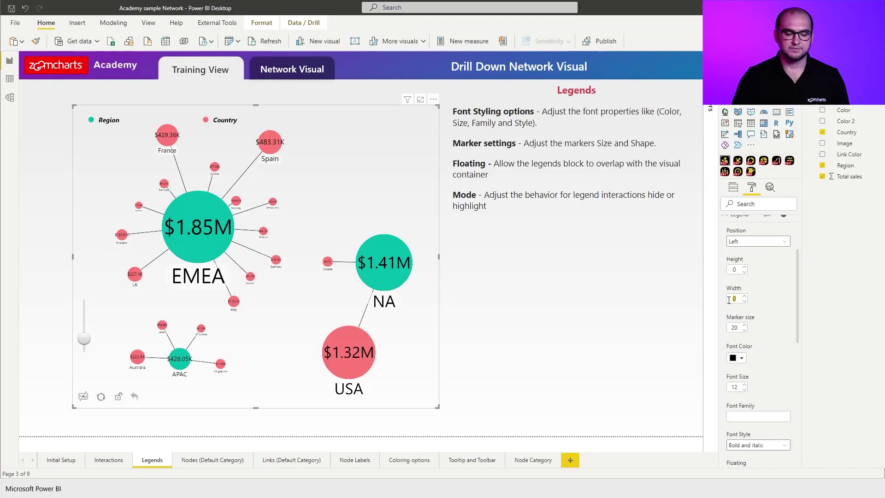
{"action": "type", "text": "50"}
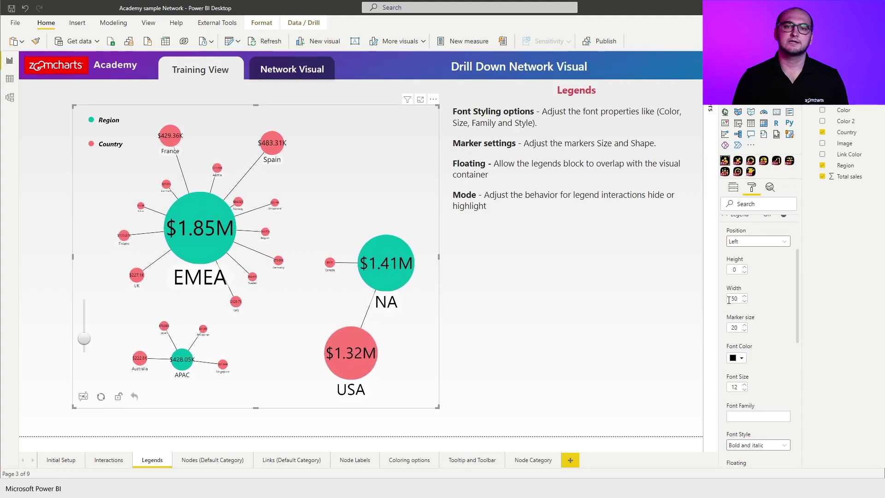
{"action": "scroll", "coordinate": [776, 363], "scroll_direction": "down", "scroll_amount": 2}
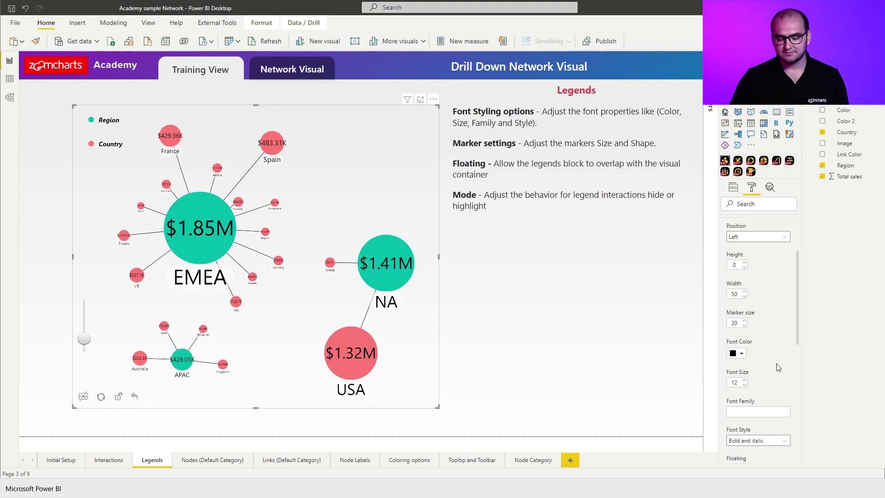
{"action": "left_click", "coordinate": [748, 429]}
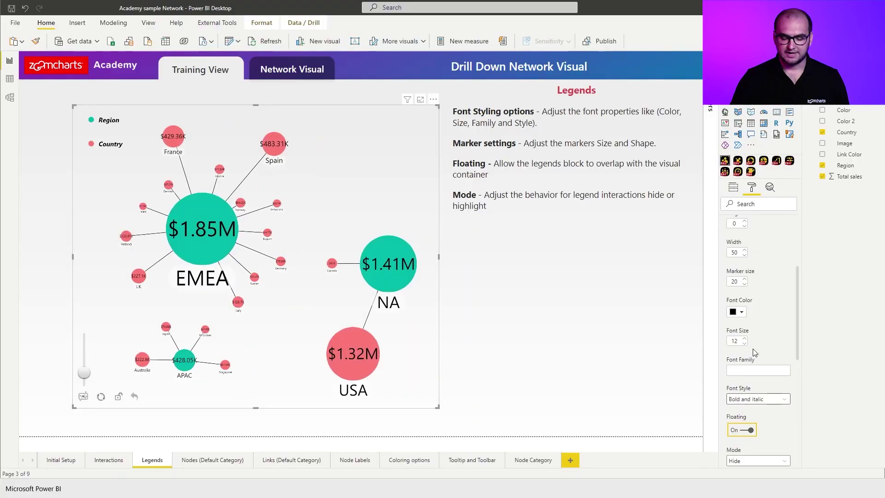
{"action": "scroll", "coordinate": [753, 349], "scroll_direction": "down", "scroll_amount": 2}
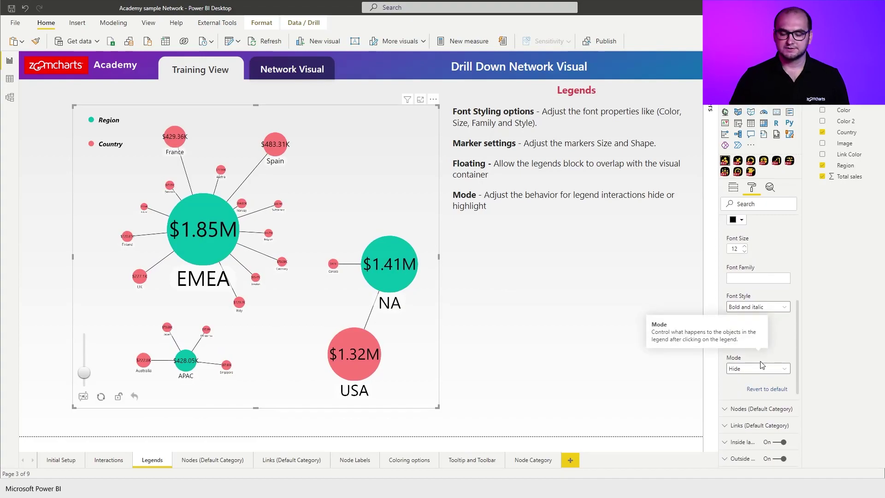
Compare Hide with Highlight on the Country entry, then set legend Mode to Highlight.
{"action": "left_click", "coordinate": [763, 369]}
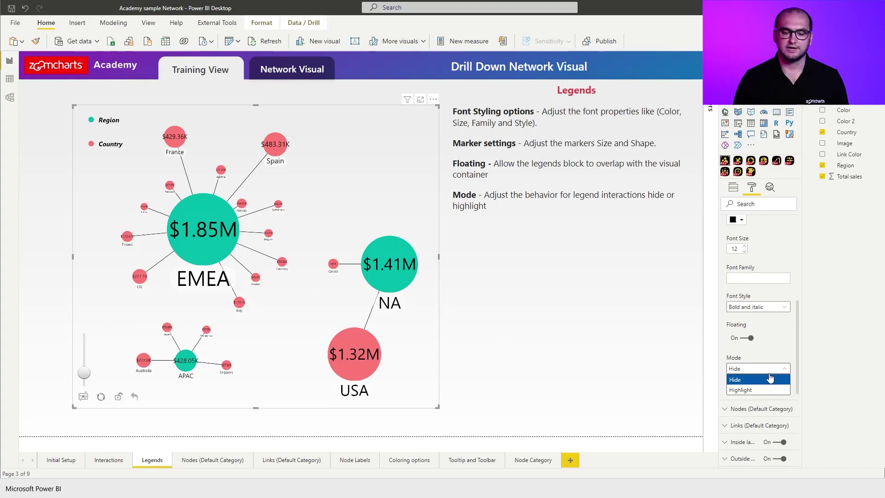
{"action": "left_click", "coordinate": [101, 149]}
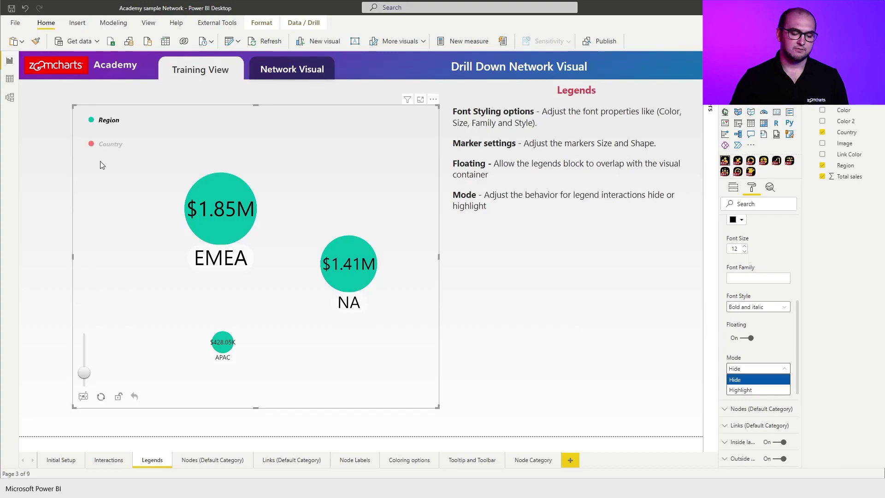
{"action": "left_click", "coordinate": [100, 149]}
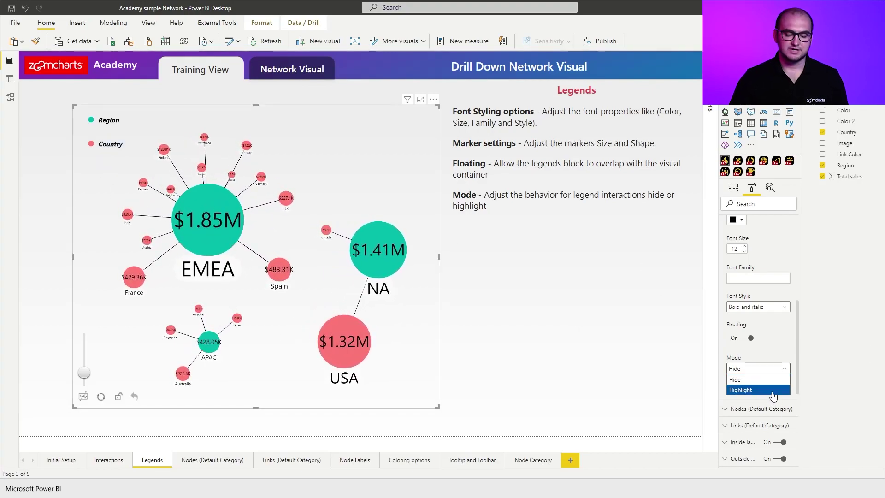
{"action": "left_click", "coordinate": [773, 393]}
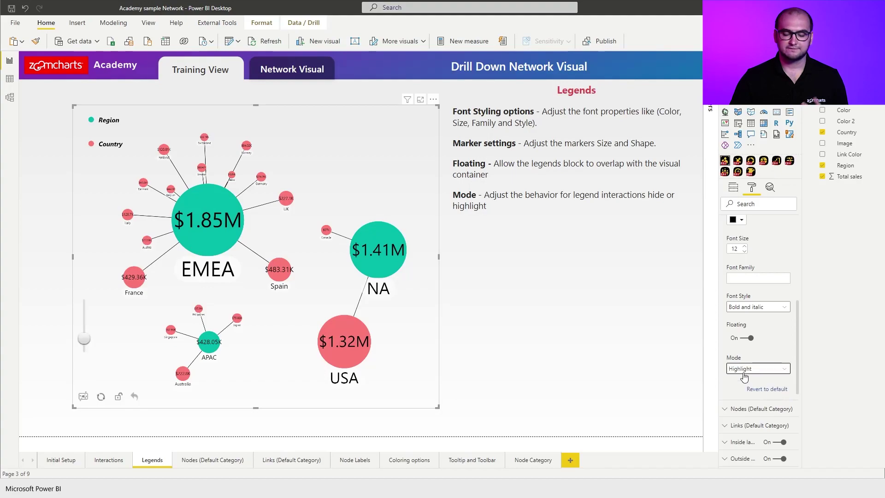
{"action": "left_click", "coordinate": [98, 145]}
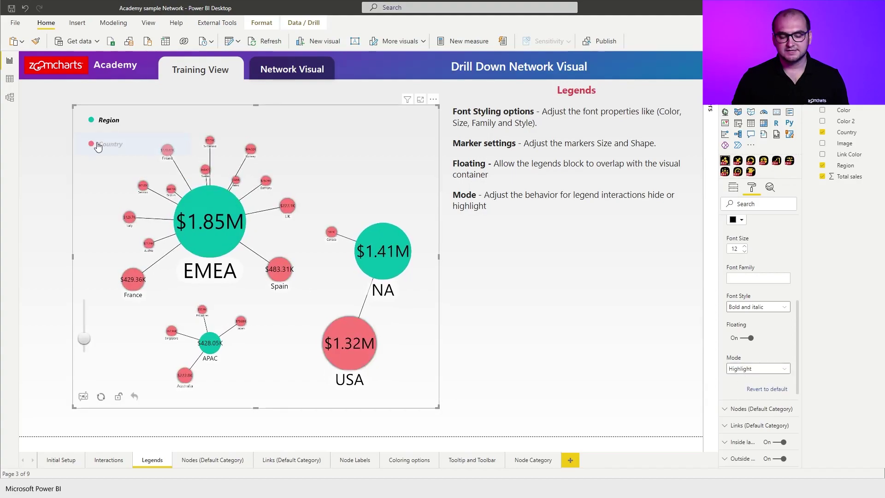